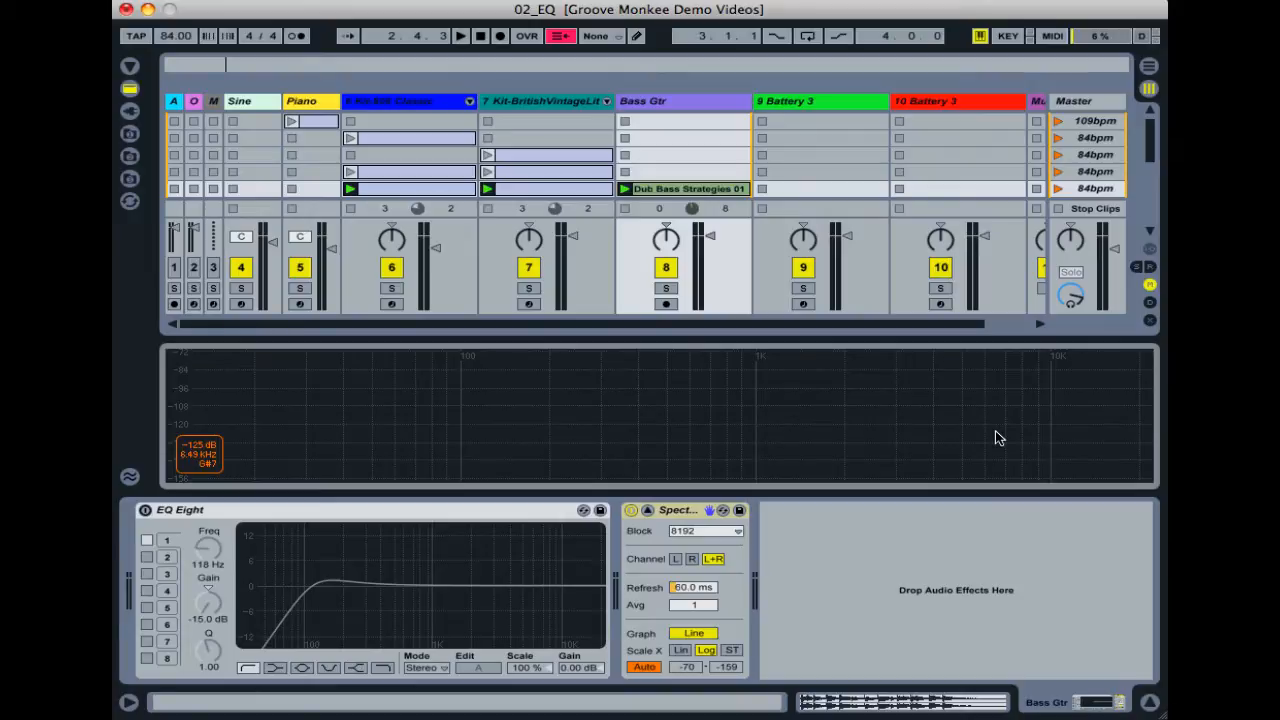
Play the 808 kit's kick pattern on its own and examine its low-end peak in the spectrum analyzer
{"action": "left_click", "coordinate": [410, 104]}
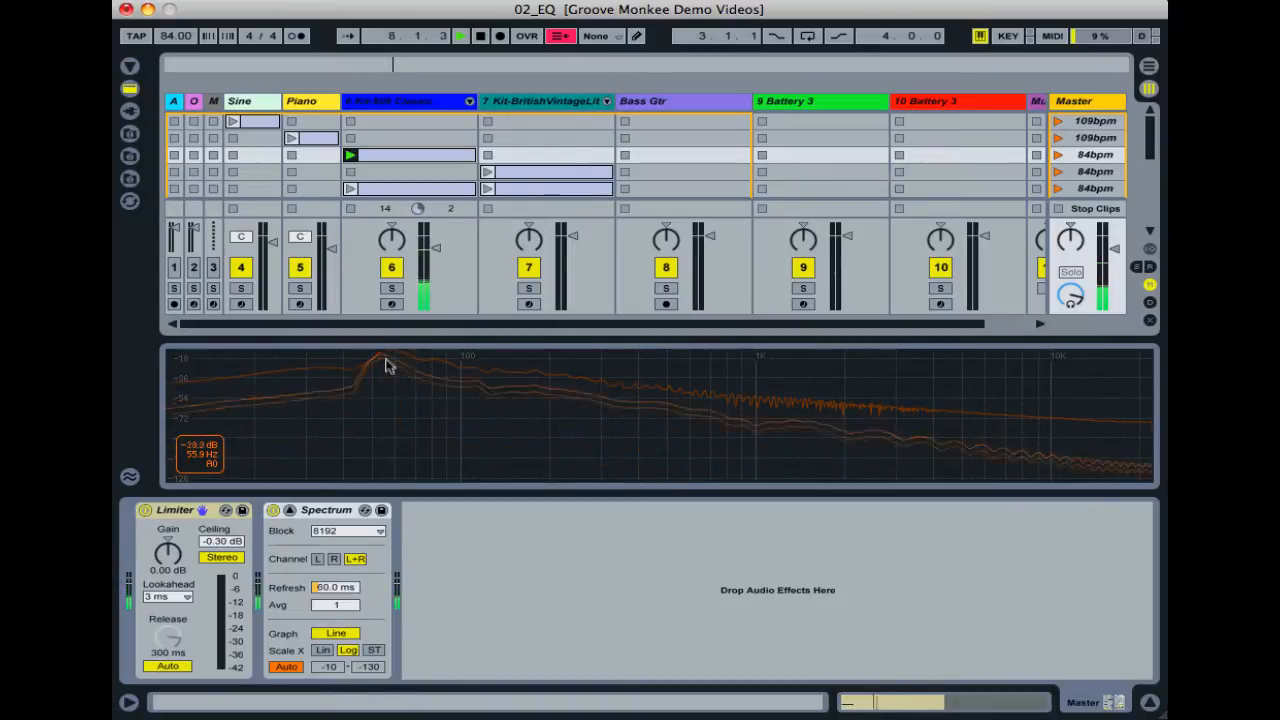
{"action": "key", "text": "space"}
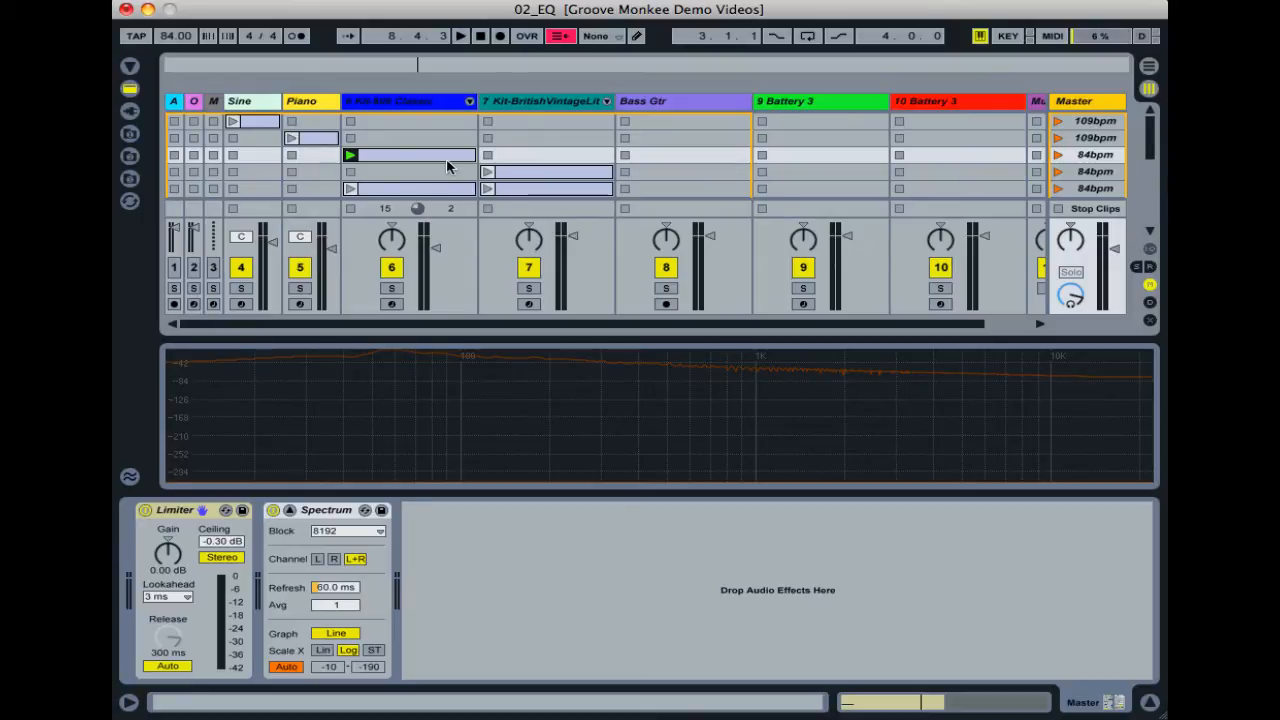
{"action": "mouse_move", "coordinate": [334, 459]}
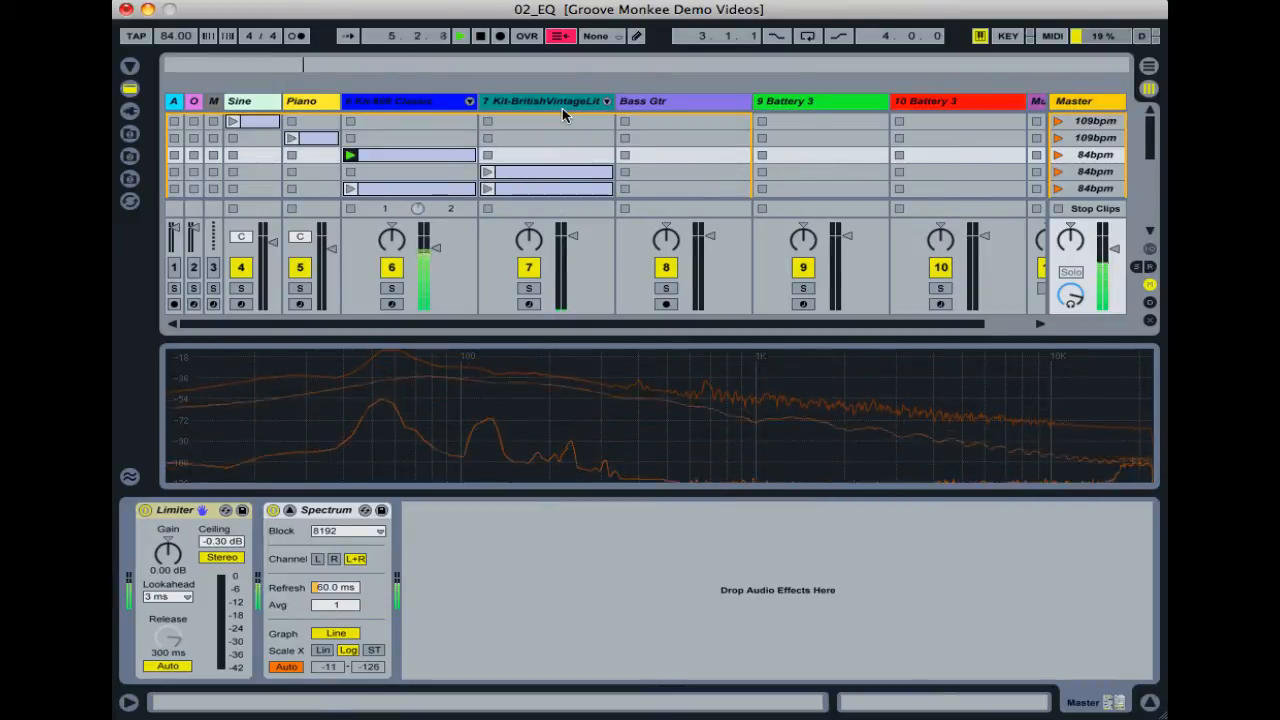
{"action": "mouse_move", "coordinate": [523, 428]}
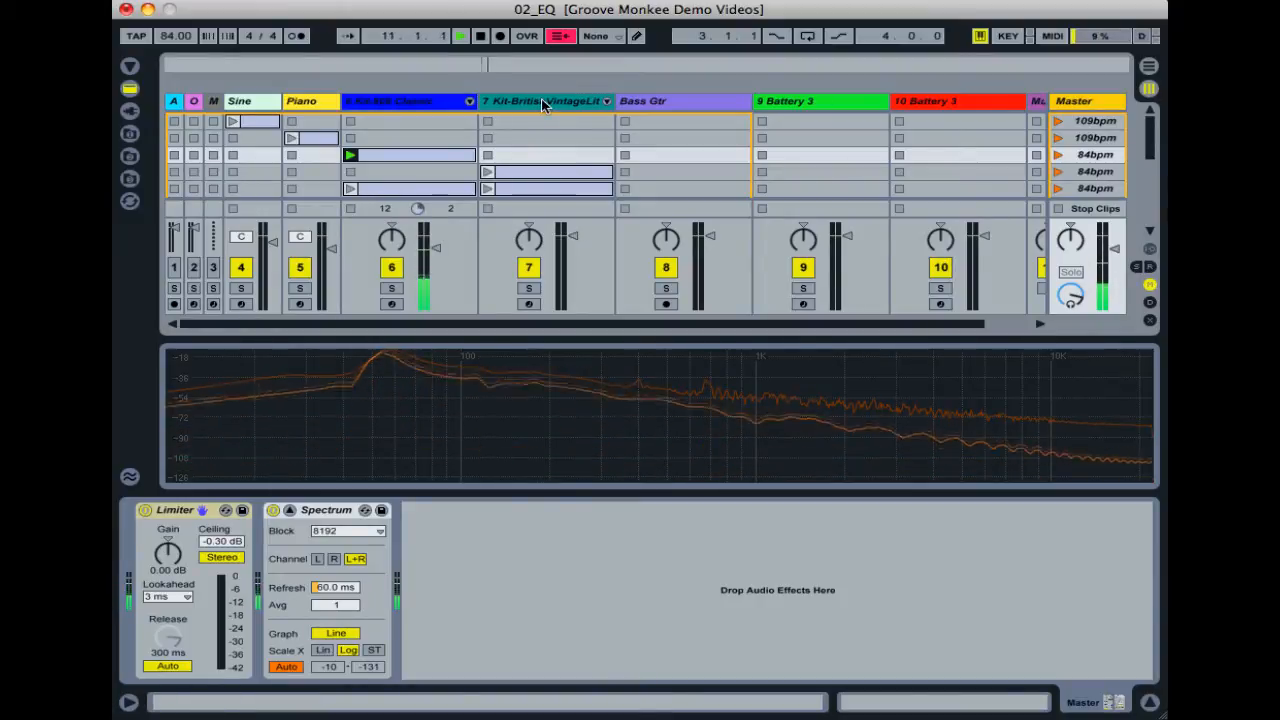
Launch the scene with only the British Vintage kit and examine that track's frequency spectrum
{"action": "key", "text": "Down"}
{"action": "key", "text": "Return"}
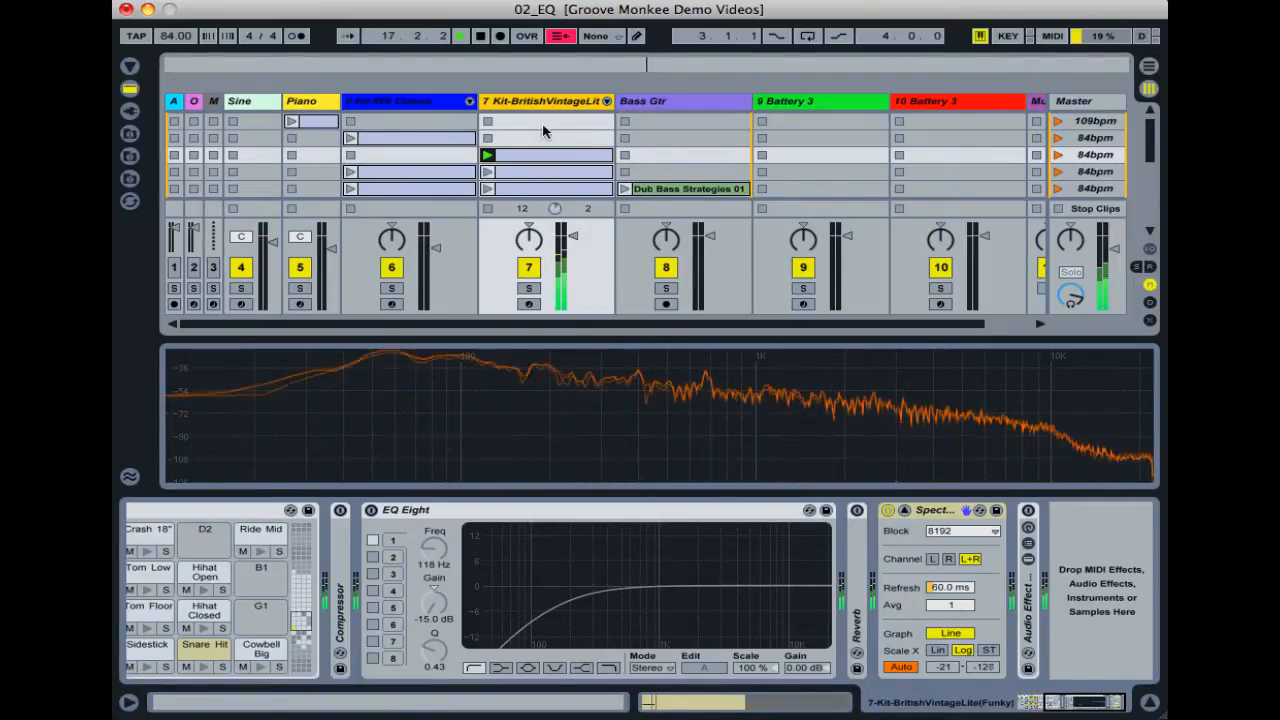
{"action": "mouse_move", "coordinate": [351, 391]}
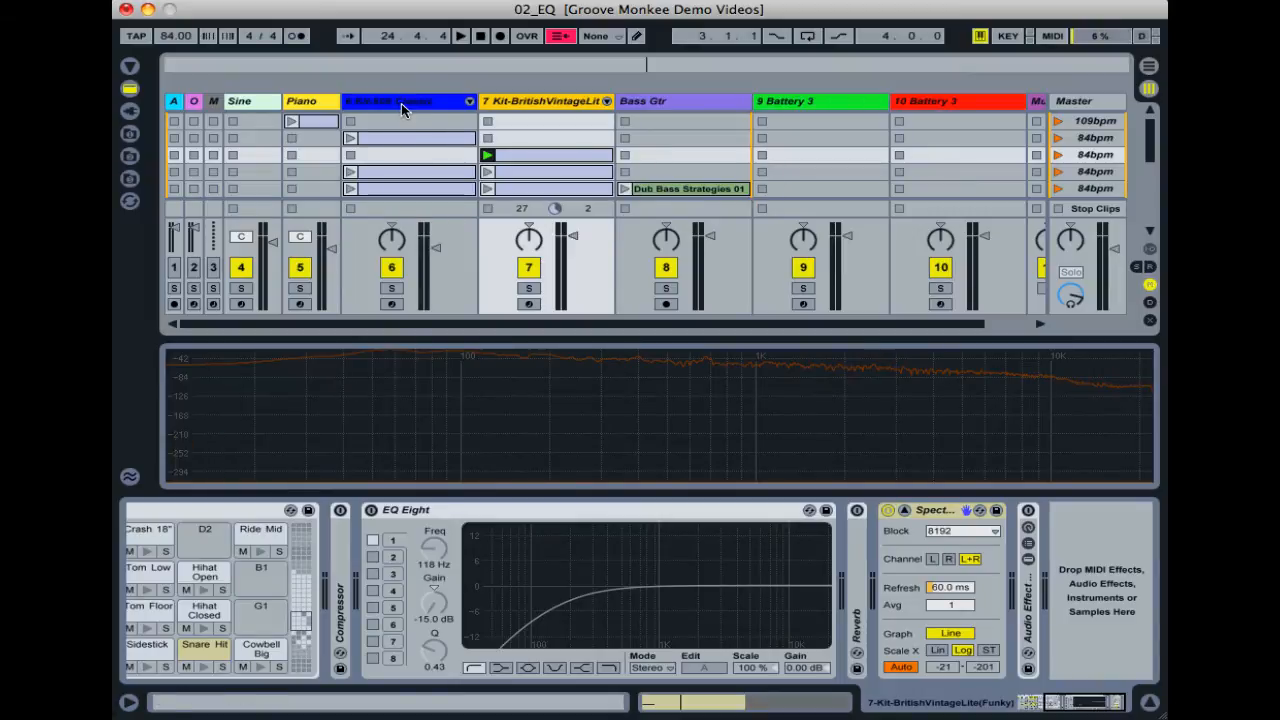
Turn on the British Vintage kit's EQ Eight and shape band 1 as a bell cut of about -6.15 dB at 65.6 Hz
{"action": "mouse_move", "coordinate": [363, 423]}
{"action": "left_click", "coordinate": [371, 511]}
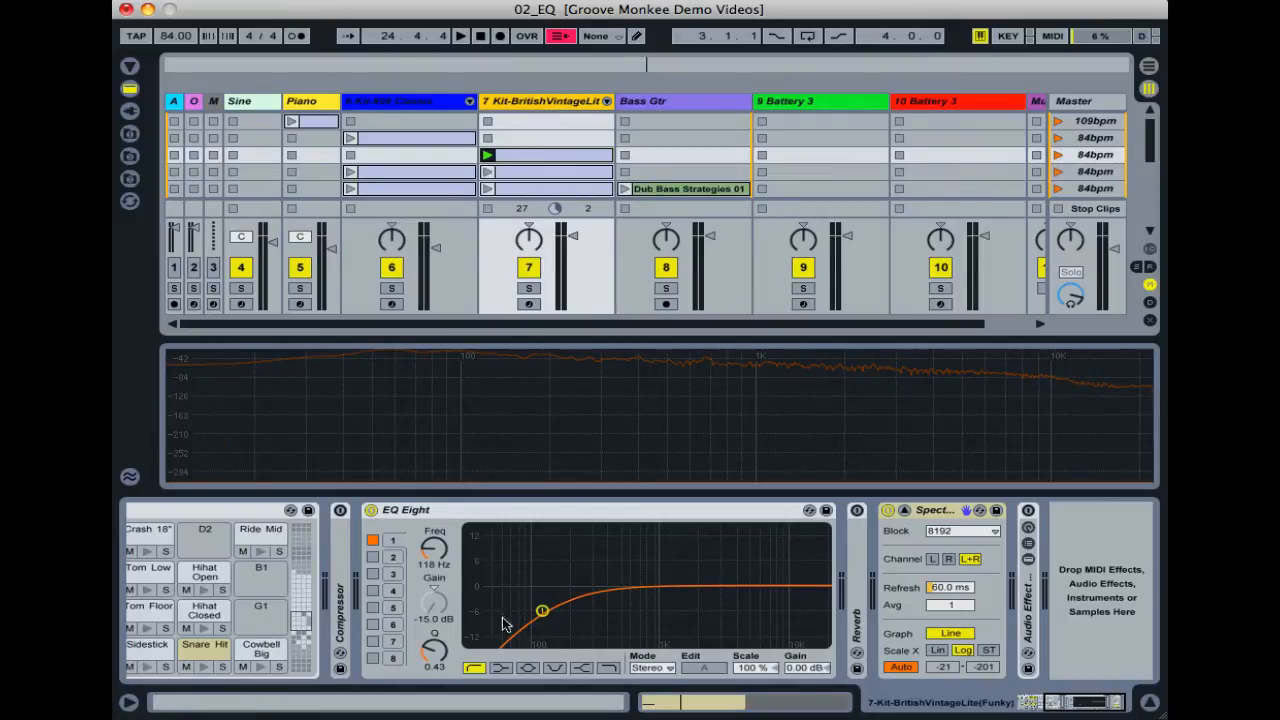
{"action": "left_click", "coordinate": [527, 667]}
{"action": "left_click_drag", "start_coordinate": [541, 643], "coordinate": [528, 542]}
{"action": "left_click_drag", "start_coordinate": [495, 541], "coordinate": [510, 608]}
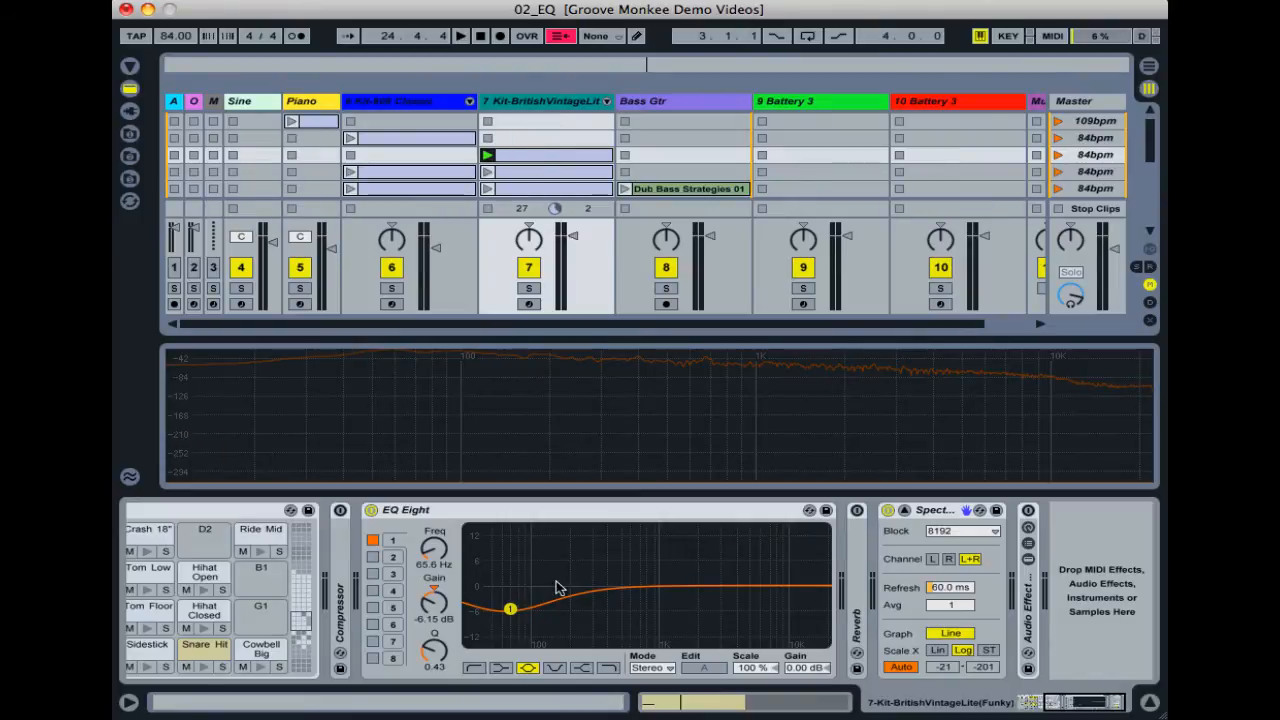
Try band 1 as a low cut and as a low shelf at about 80.9 Hz with -15.0 dB gain
{"action": "left_click", "coordinate": [475, 668]}
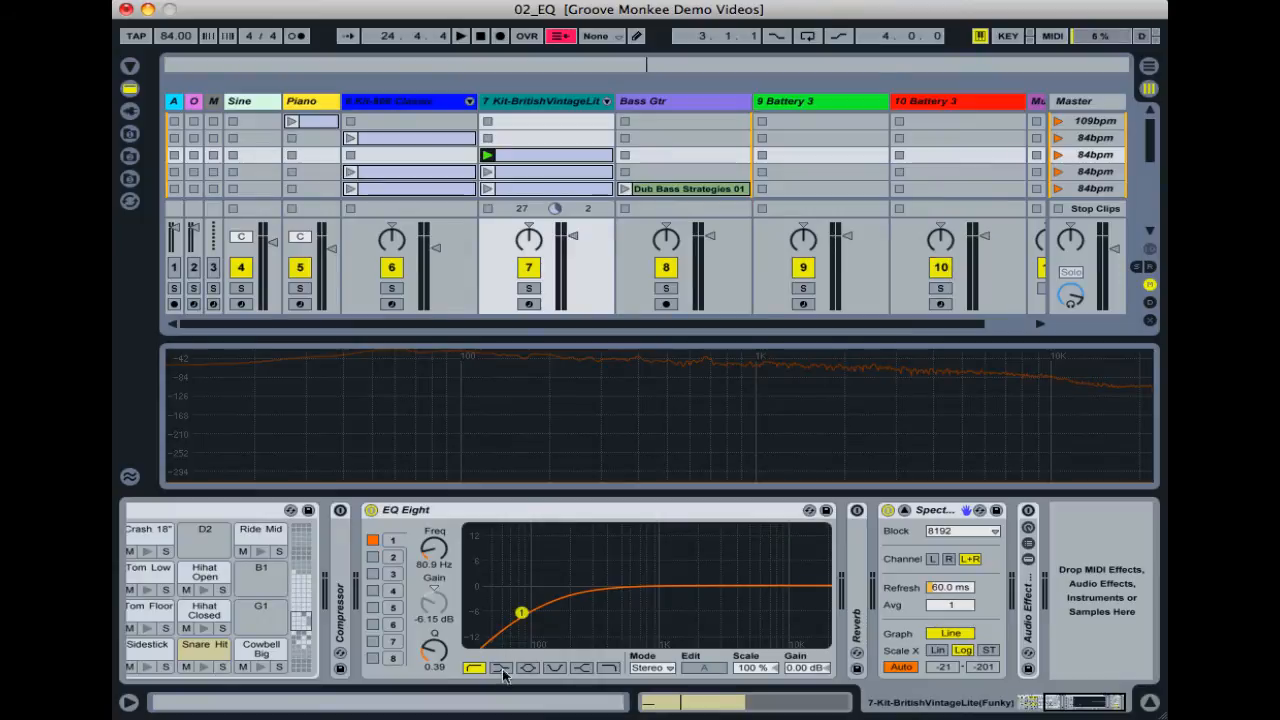
{"action": "left_click", "coordinate": [501, 668]}
{"action": "left_click_drag", "start_coordinate": [433, 600], "coordinate": [433, 626]}
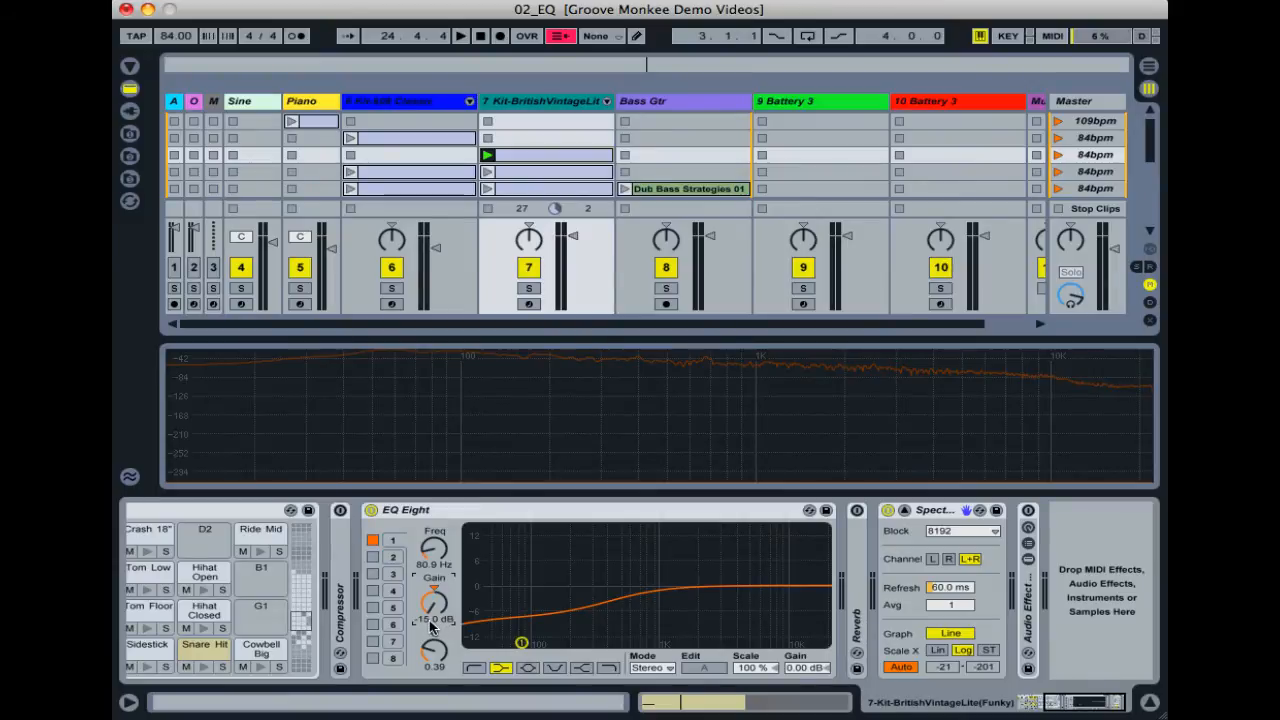
{"action": "left_click_drag", "start_coordinate": [441, 647], "coordinate": [441, 608]}
Return band 1 to a low cut and, while both drum kits play, tune it to about 94.2 Hz with a Q of 0.48
{"action": "left_click", "coordinate": [474, 668]}
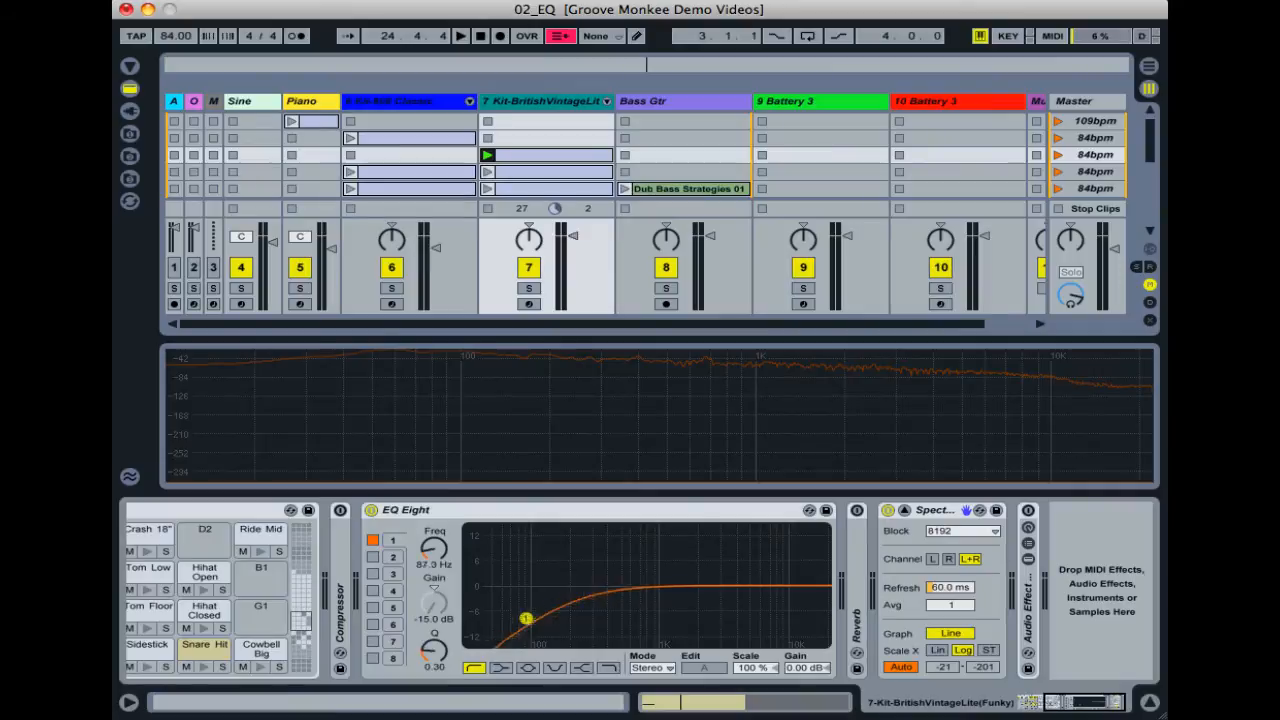
{"action": "left_click_drag", "start_coordinate": [521, 552], "coordinate": [536, 609]}
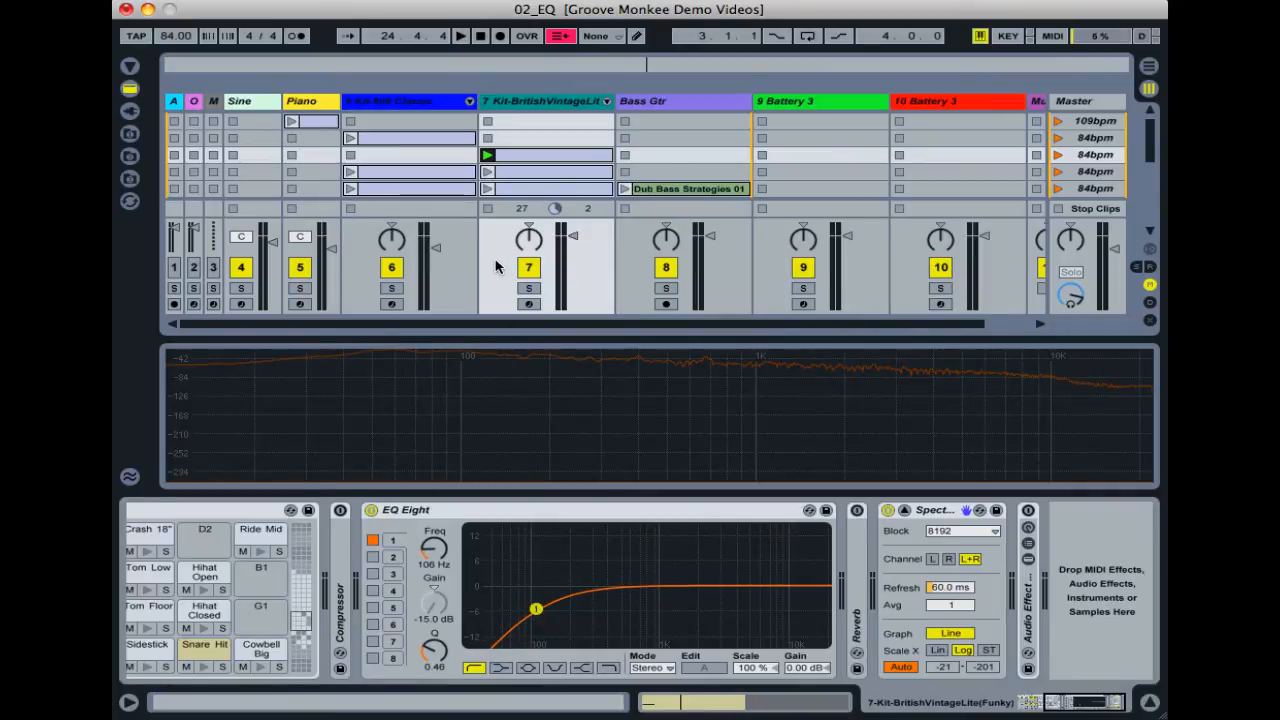
{"action": "key", "text": "space"}
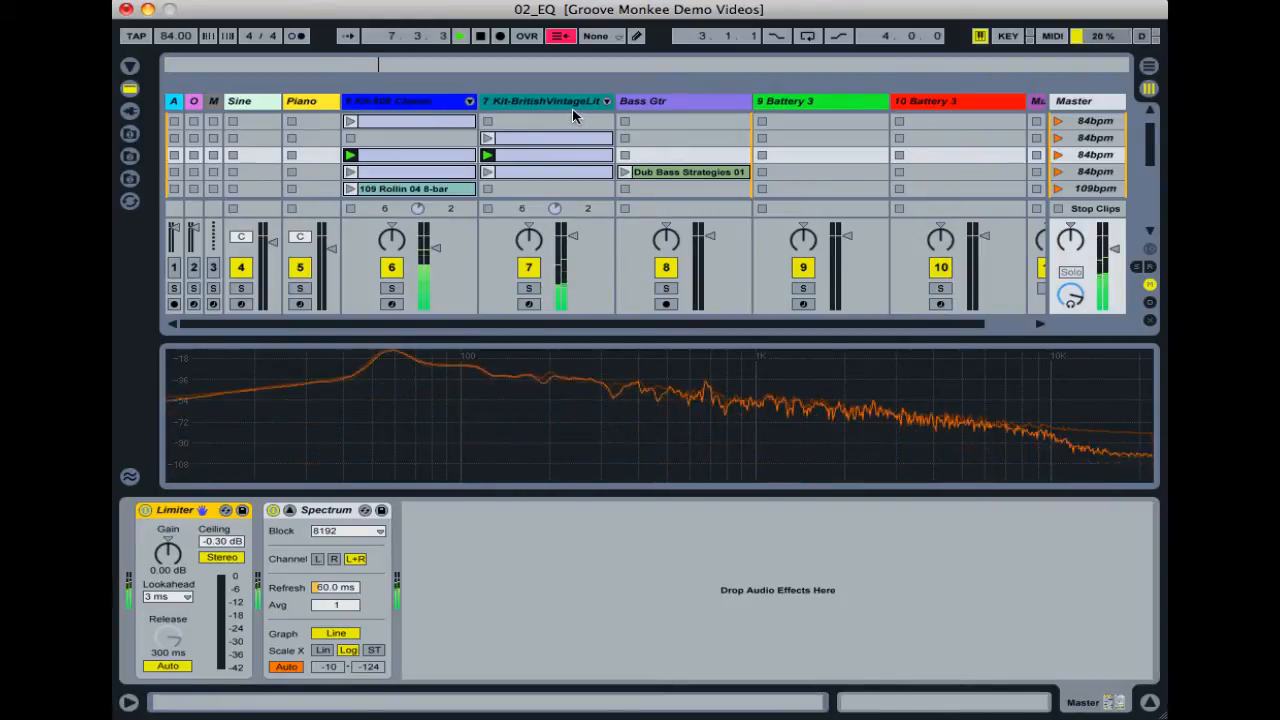
{"action": "left_click", "coordinate": [513, 105]}
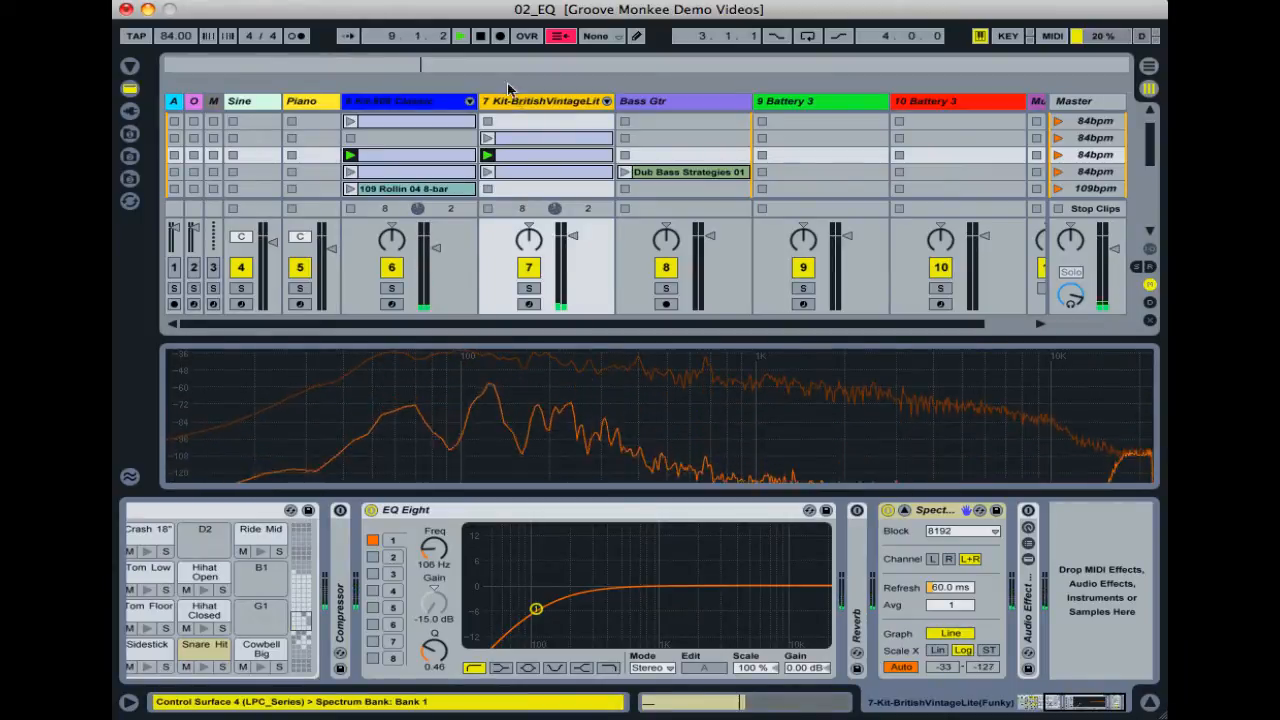
{"action": "left_click_drag", "start_coordinate": [536, 609], "coordinate": [531, 610]}
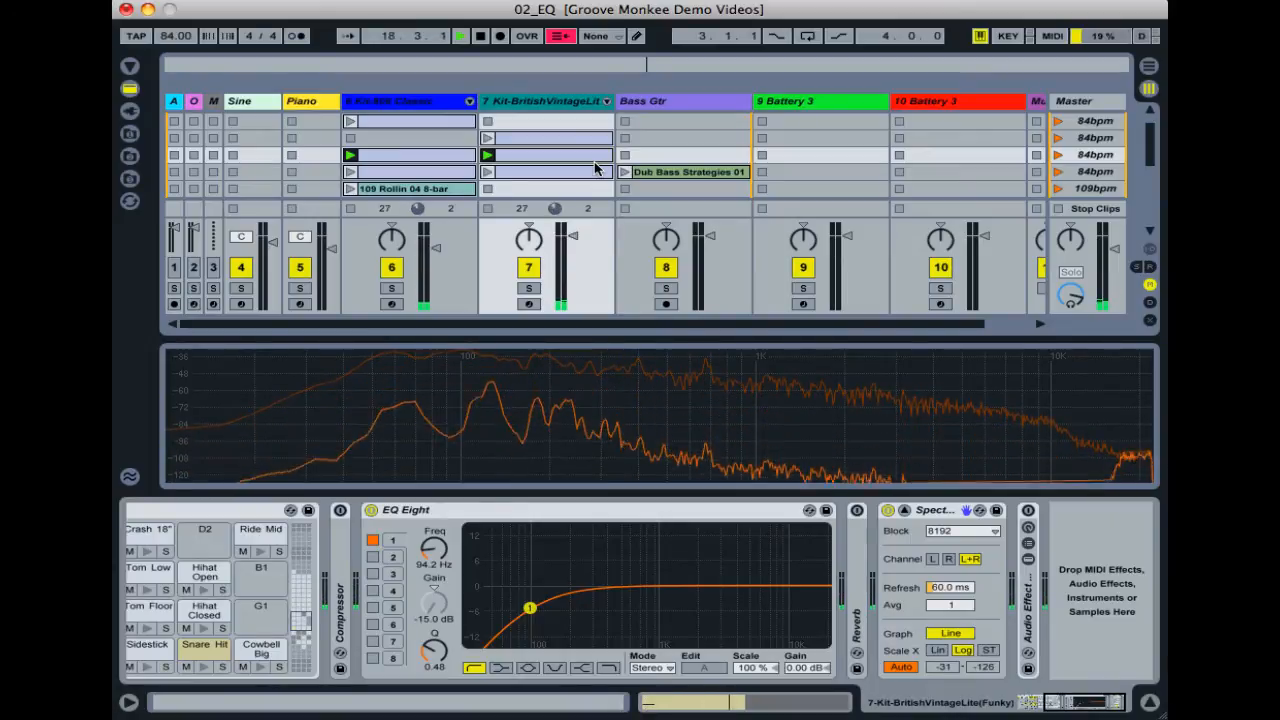
Play the scene that adds the Dub Bass Strategies 01 clip, examine the combined low-frequency spectrum, and stop playback
{"action": "left_click", "coordinate": [665, 104]}
{"action": "left_click", "coordinate": [670, 173]}
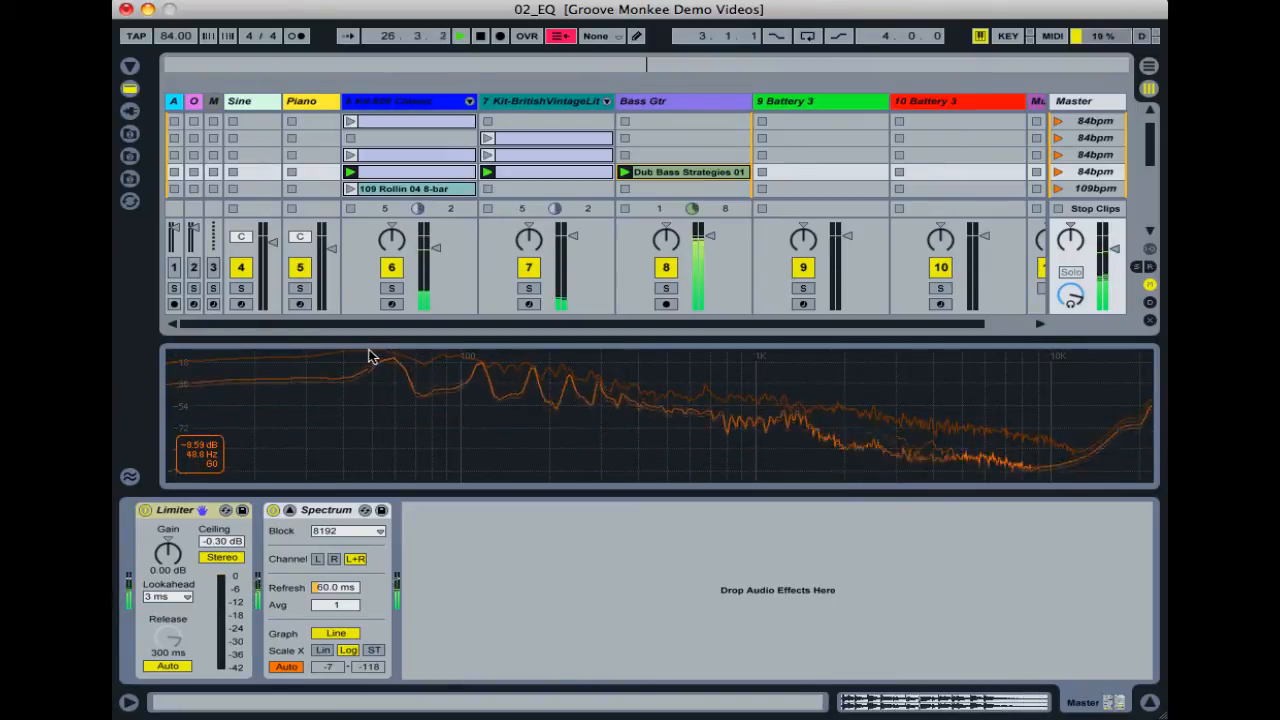
{"action": "left_click", "coordinate": [654, 157]}
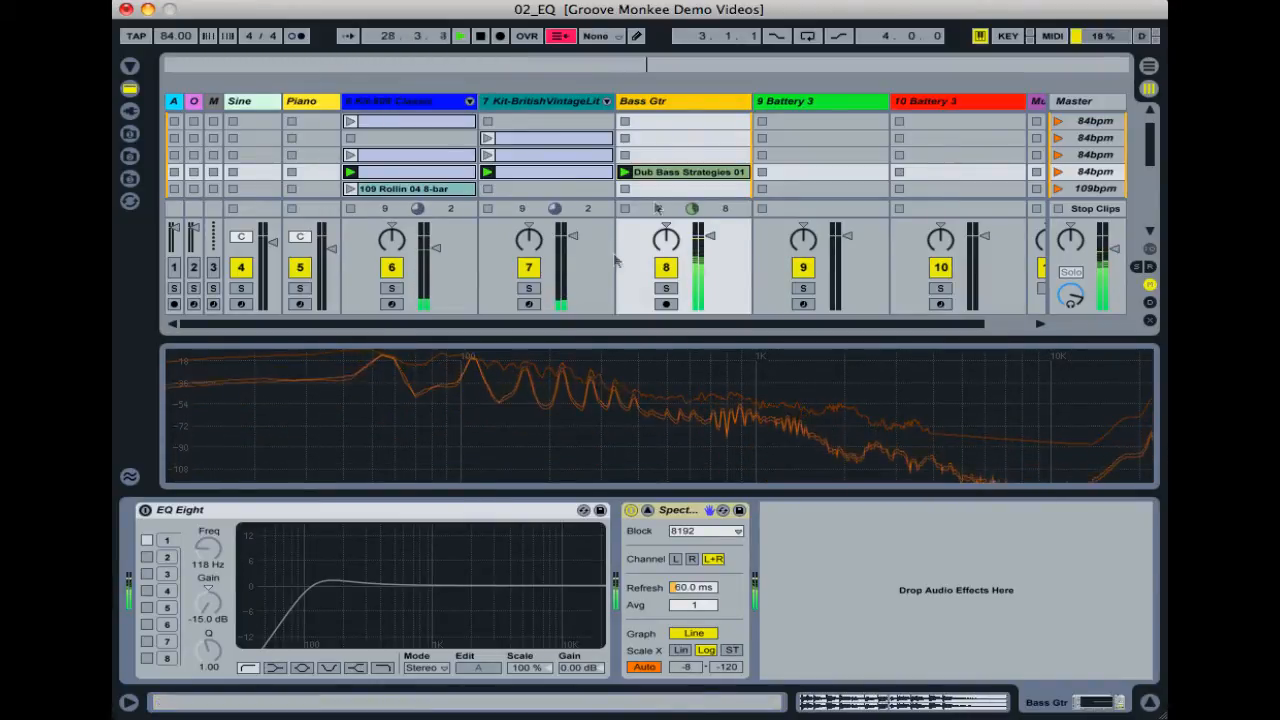
{"action": "key", "text": "space"}
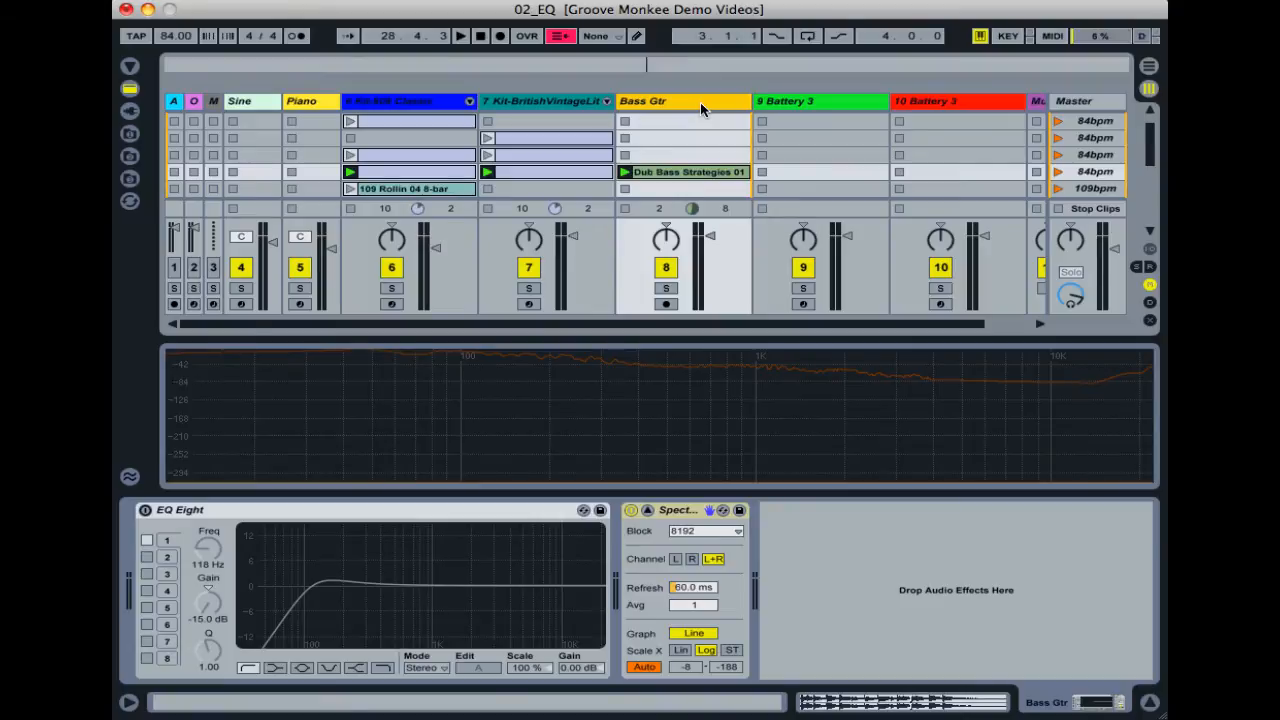
Turn on the Bass Gtr track's EQ Eight and, during playback, set its low cut to about 99.7 Hz with a Q of 1.13
{"action": "left_click", "coordinate": [669, 174]}
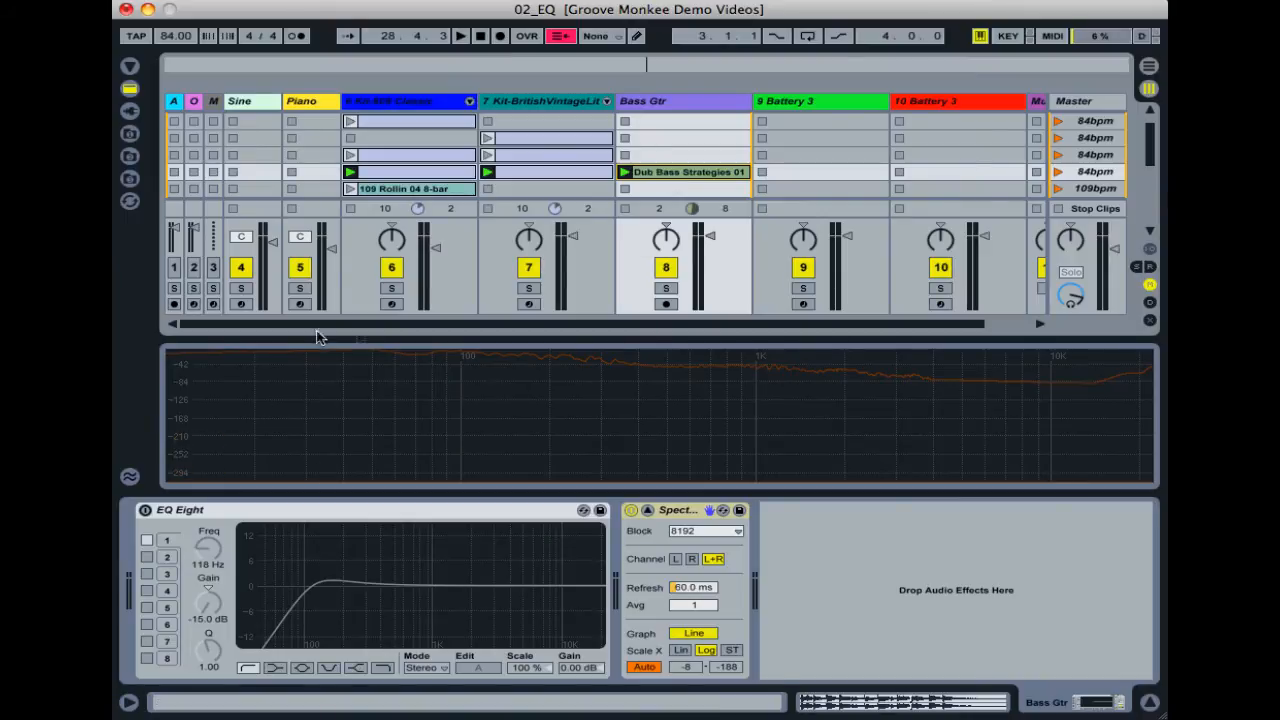
{"action": "left_click", "coordinate": [680, 102]}
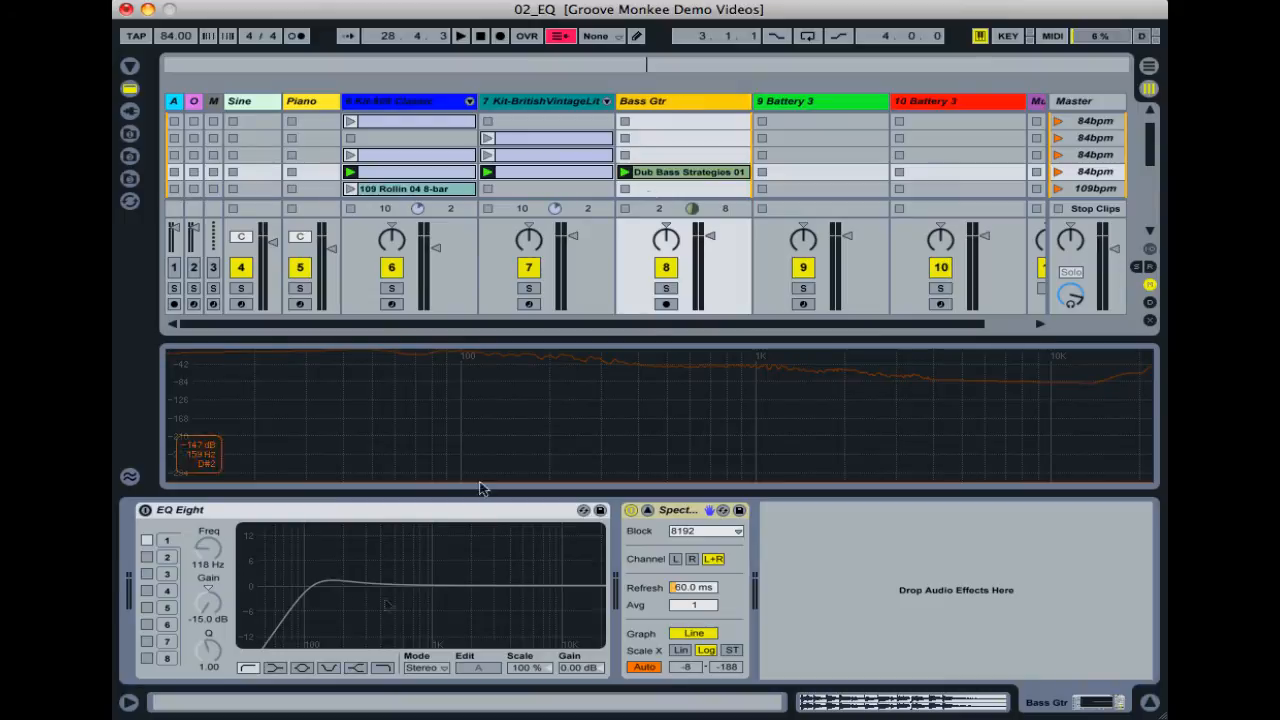
{"action": "left_click", "coordinate": [144, 511]}
{"action": "key", "text": "space"}
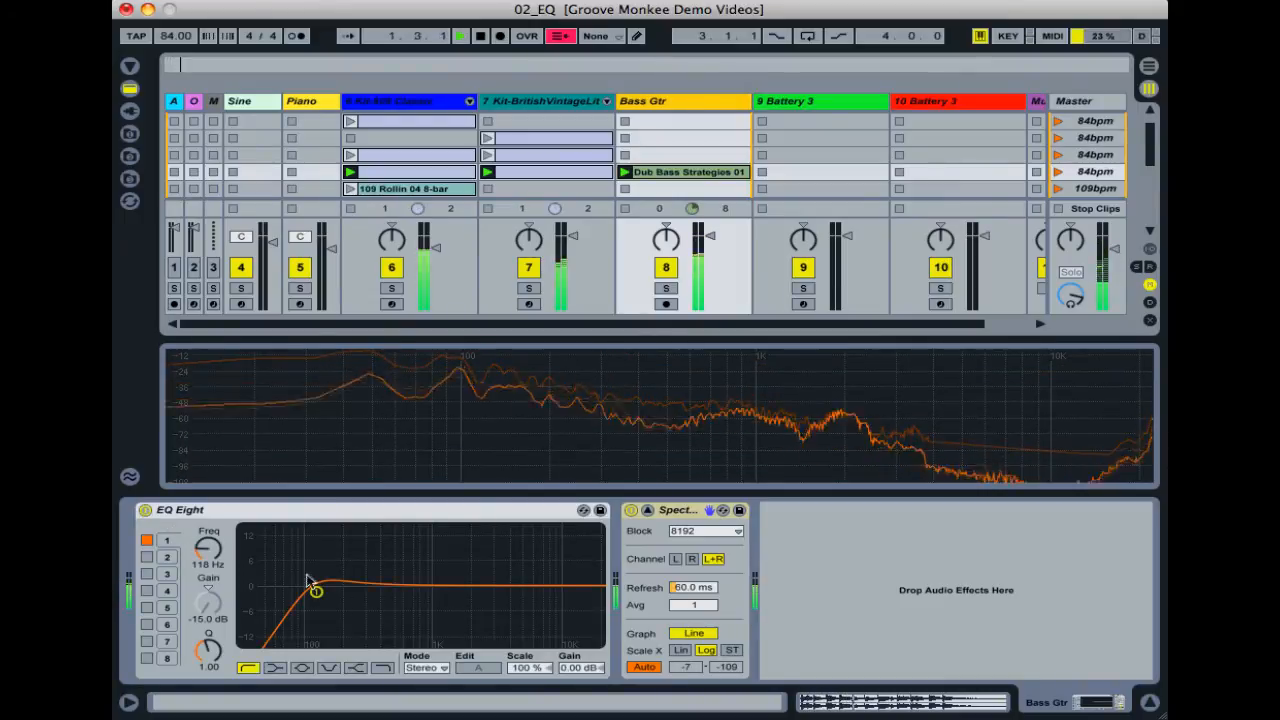
{"action": "mouse_move", "coordinate": [315, 591]}
{"action": "left_mouse_down"}
{"action": "mouse_move", "coordinate": [302, 601]}
{"action": "mouse_move", "coordinate": [348, 570]}
{"action": "mouse_move", "coordinate": [276, 574]}
{"action": "mouse_move", "coordinate": [307, 589]}
{"action": "left_mouse_up"}
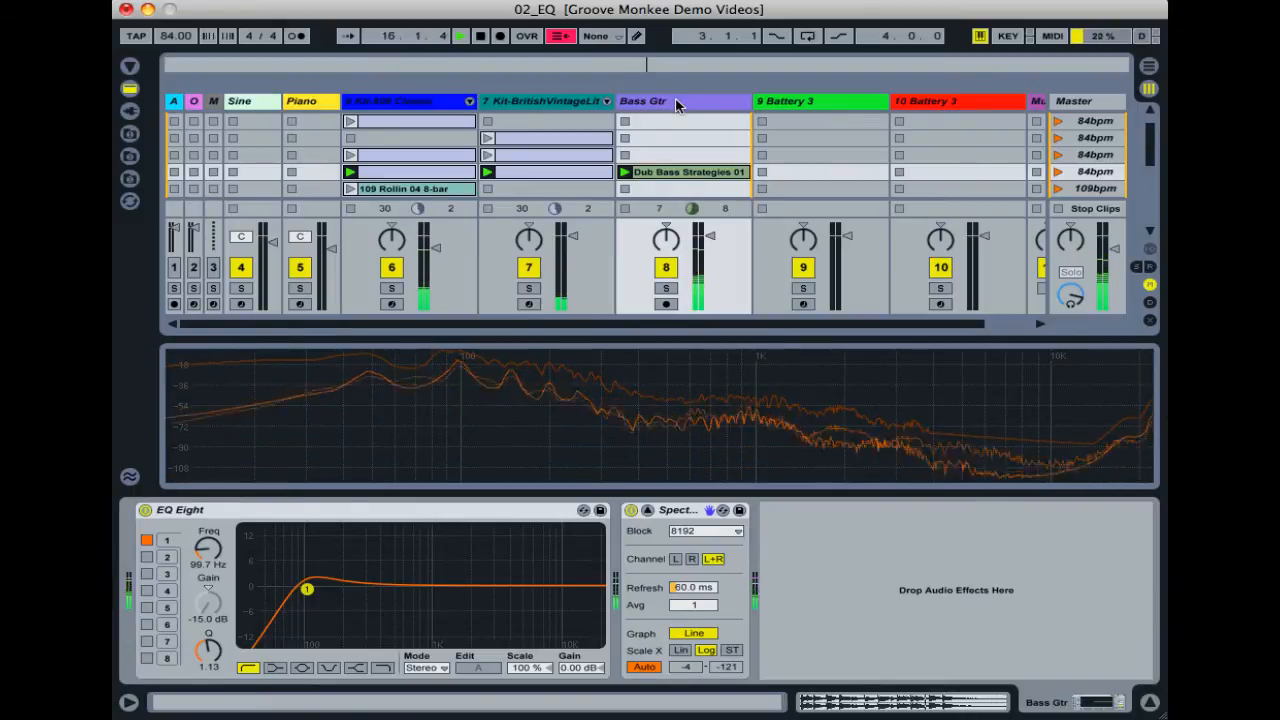
{"action": "key", "text": "space"}
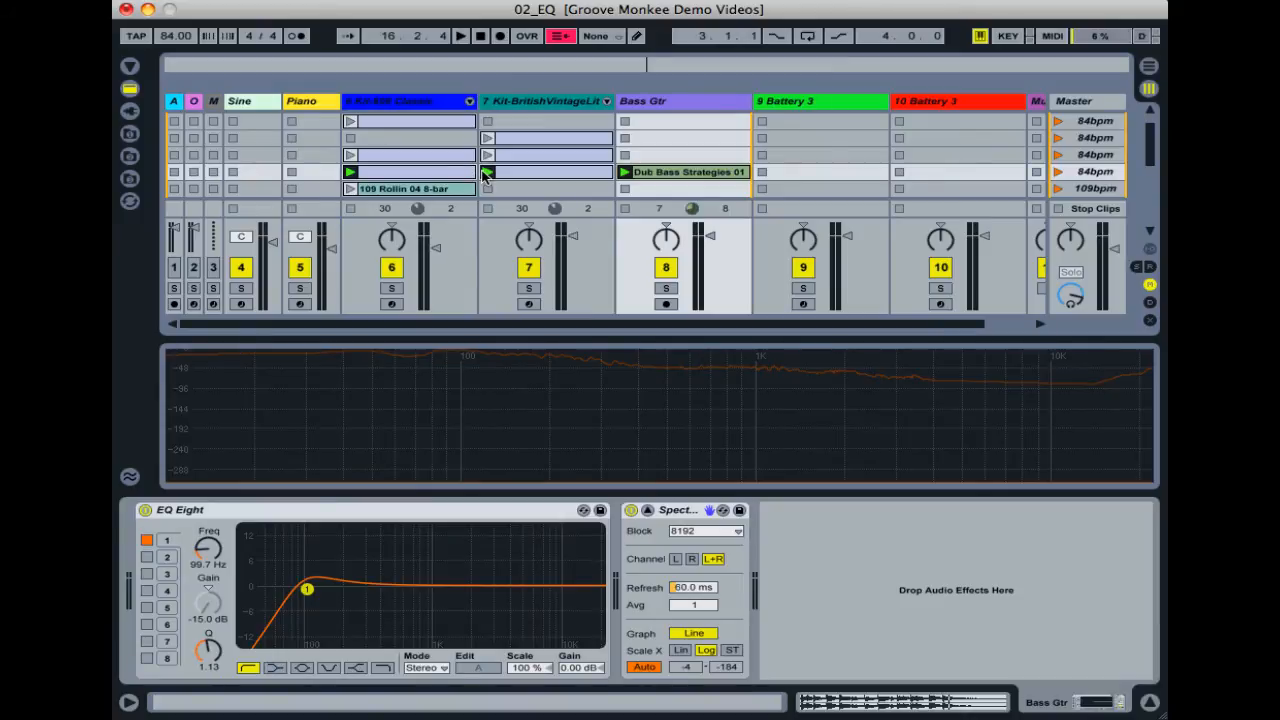
With the 808 kit soloed, enable its EQ Eight, set the high cut to about 782 Hz with Q 0.57, and bypass the EQ for comparison
{"action": "left_click", "coordinate": [392, 108]}
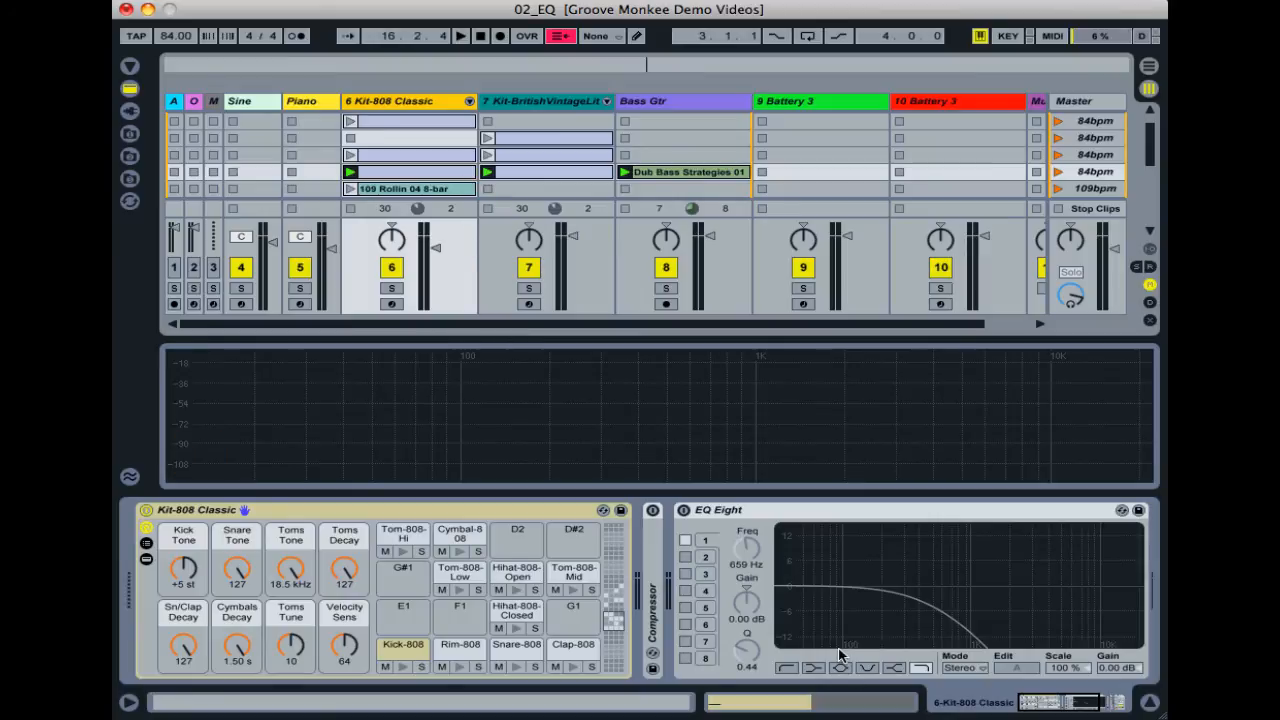
{"action": "left_click", "coordinate": [684, 510]}
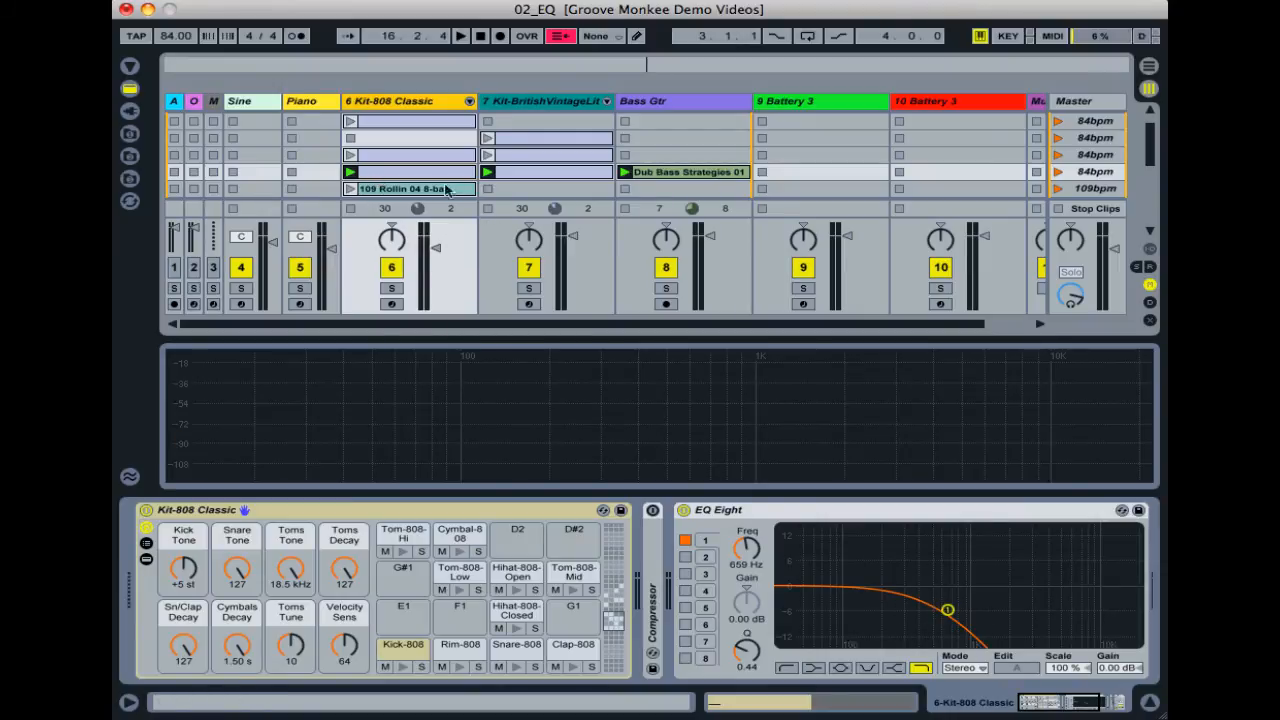
{"action": "key", "text": "space"}
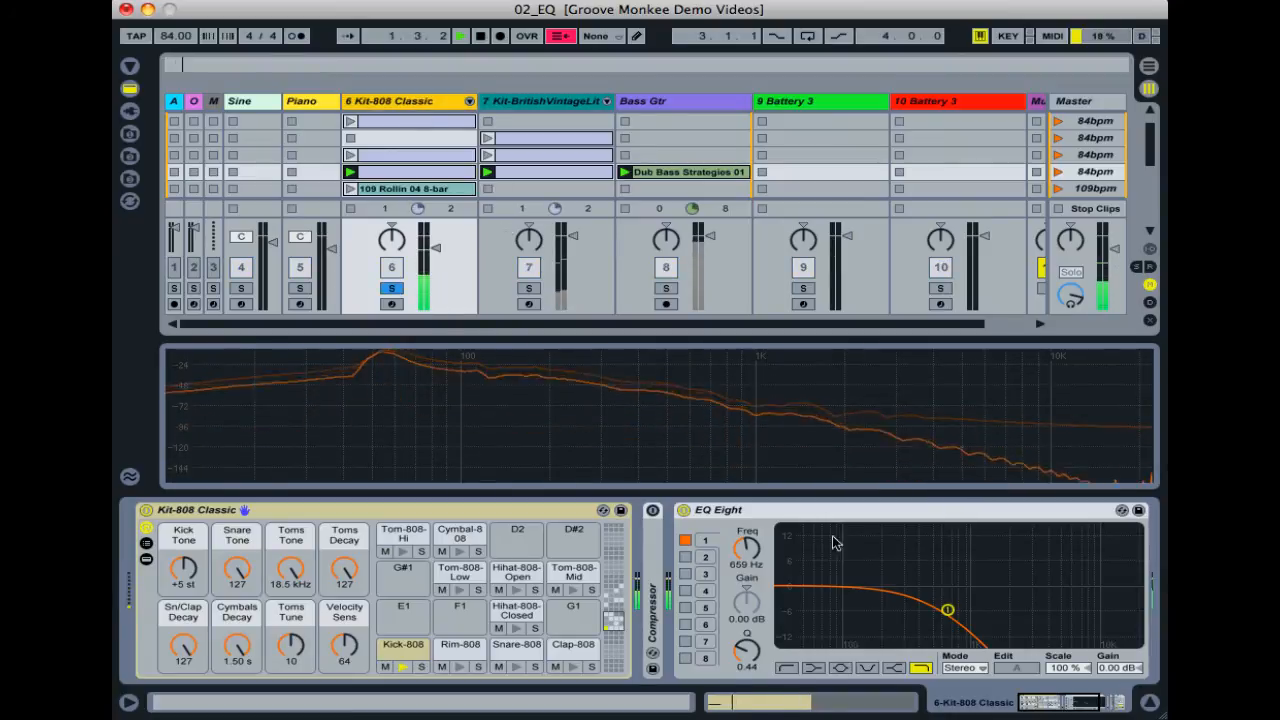
{"action": "mouse_move", "coordinate": [947, 609]}
{"action": "left_mouse_down"}
{"action": "mouse_move", "coordinate": [1083, 592]}
{"action": "mouse_move", "coordinate": [957, 604]}
{"action": "left_mouse_up"}
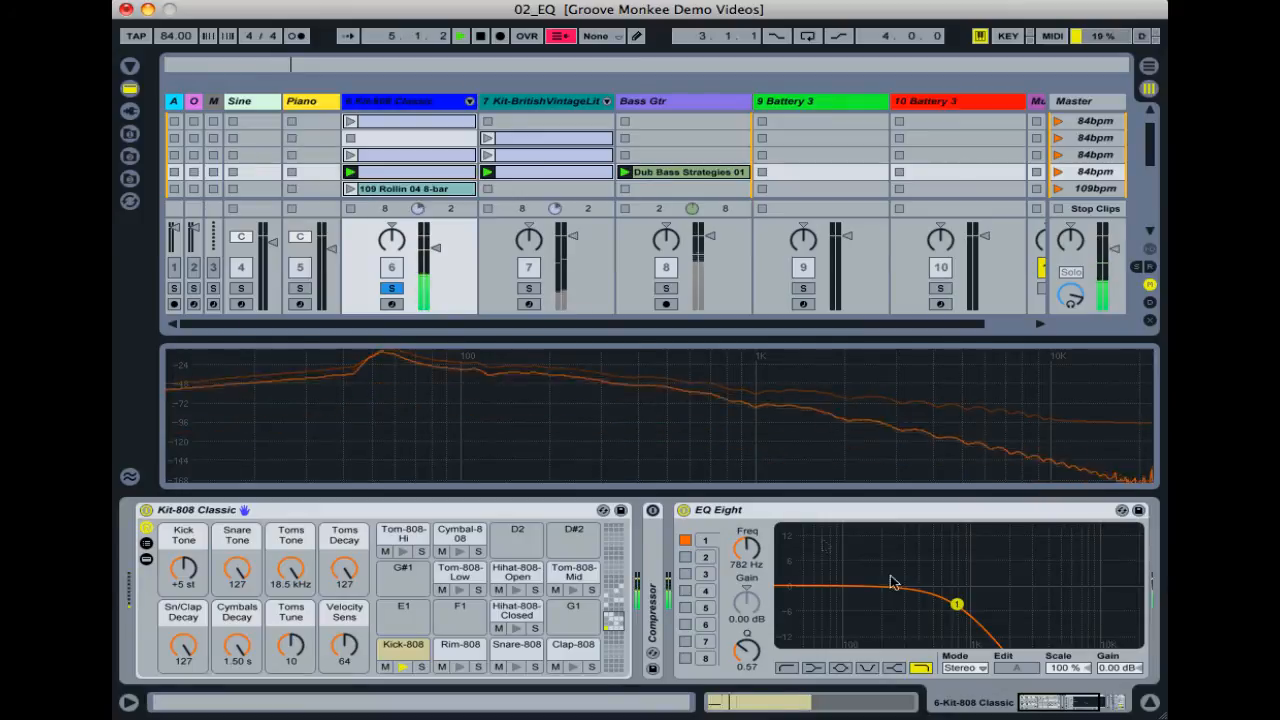
{"action": "left_click", "coordinate": [683, 511]}
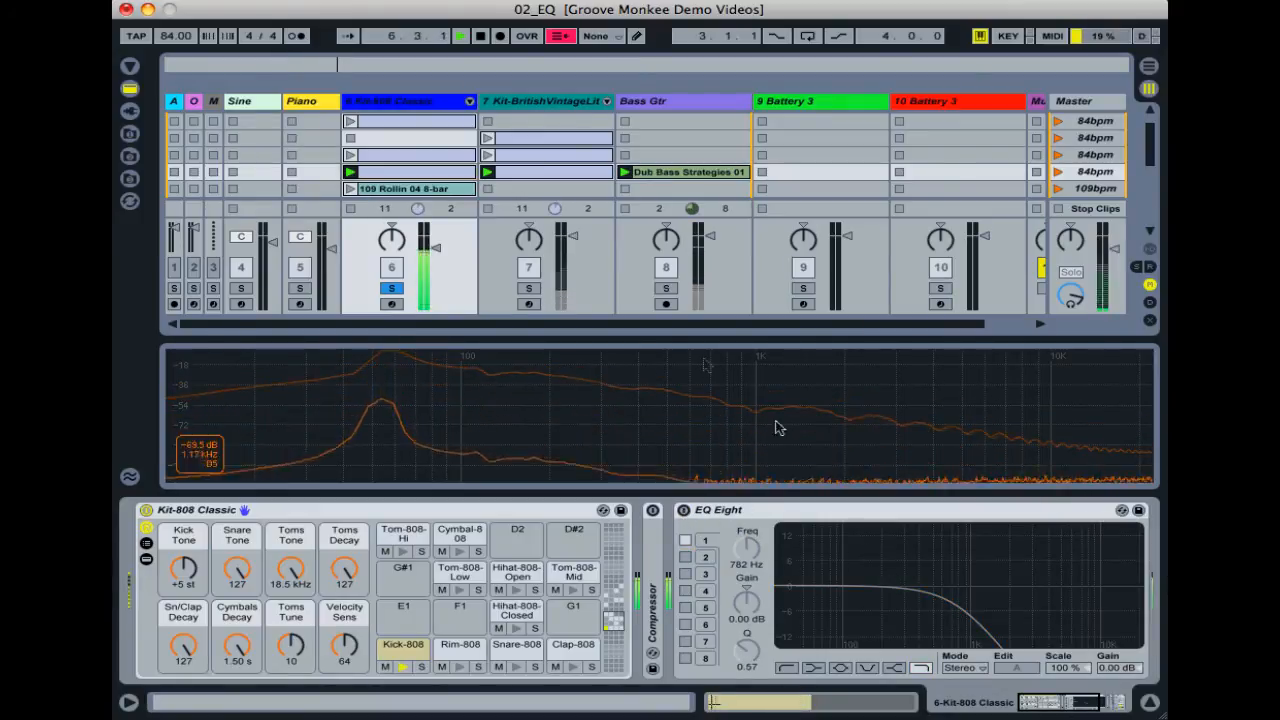
{"action": "key", "text": "space"}
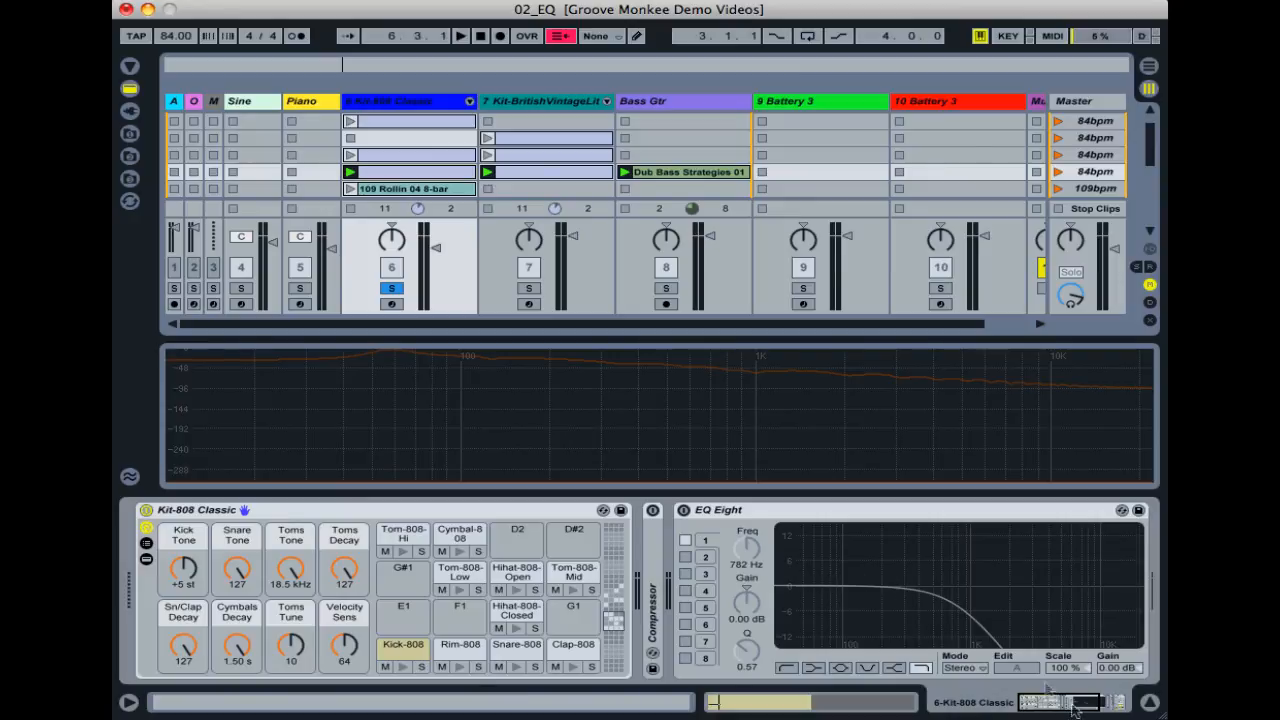
Re-enable the 808 kit's EQ Eight and change band 1 to a bell boost of about 1.23 dB at 3.66 kHz
{"action": "left_click", "coordinate": [685, 511]}
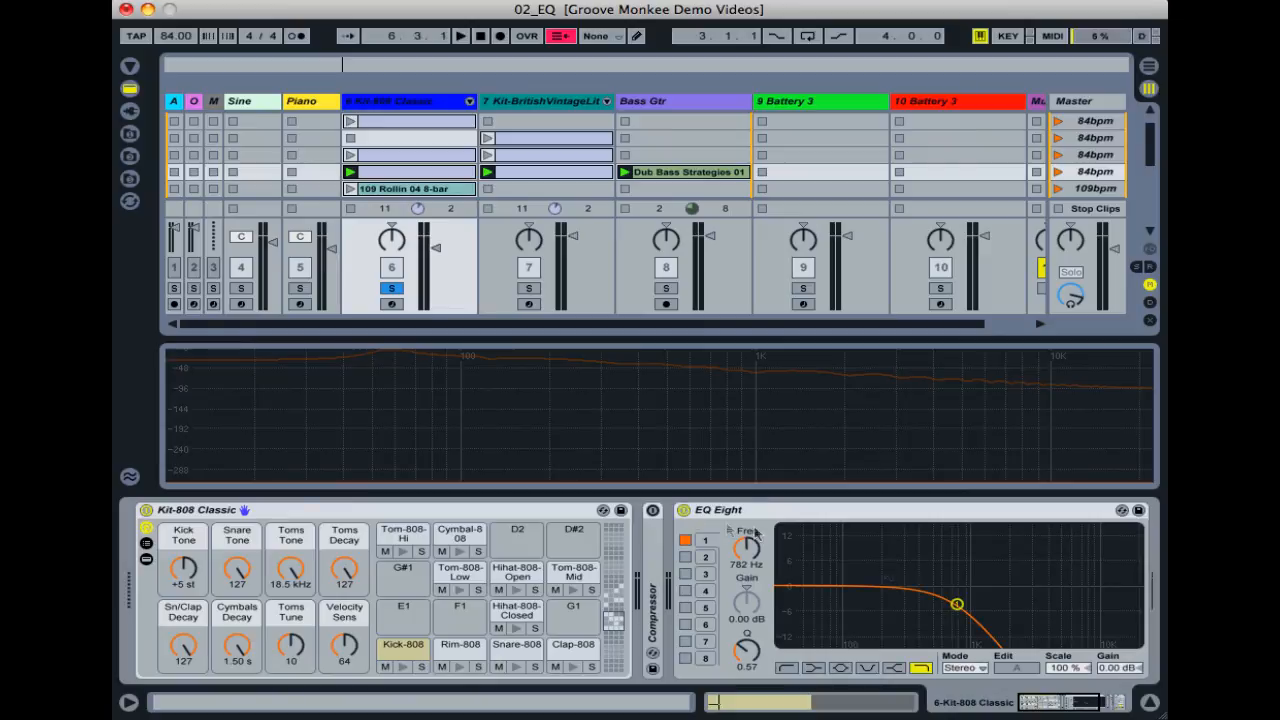
{"action": "left_click", "coordinate": [841, 667]}
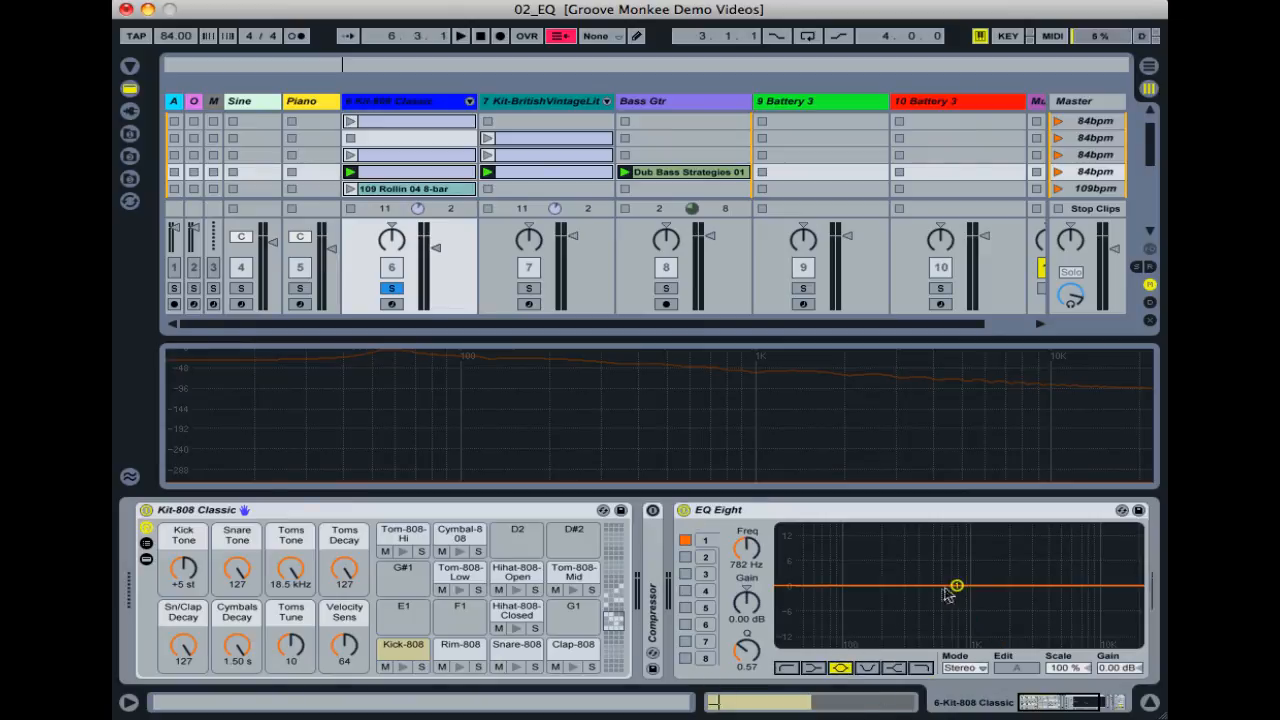
{"action": "left_click_drag", "start_coordinate": [957, 588], "coordinate": [1040, 581]}
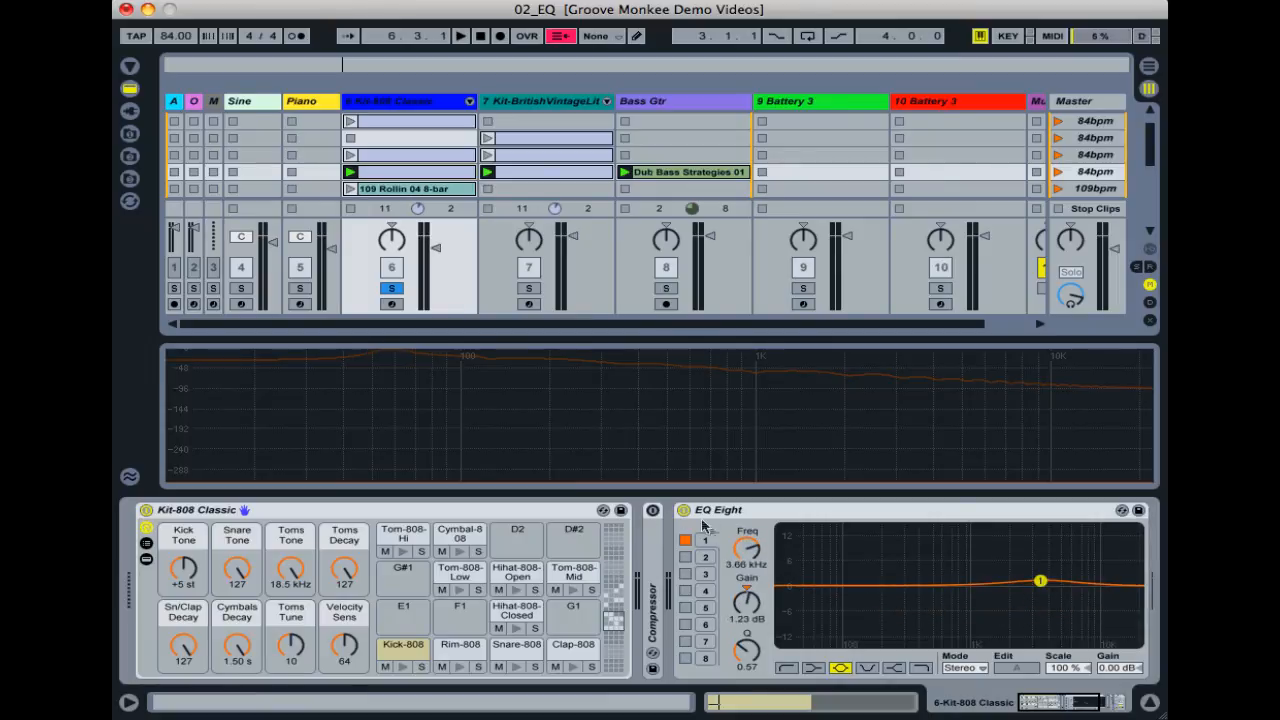